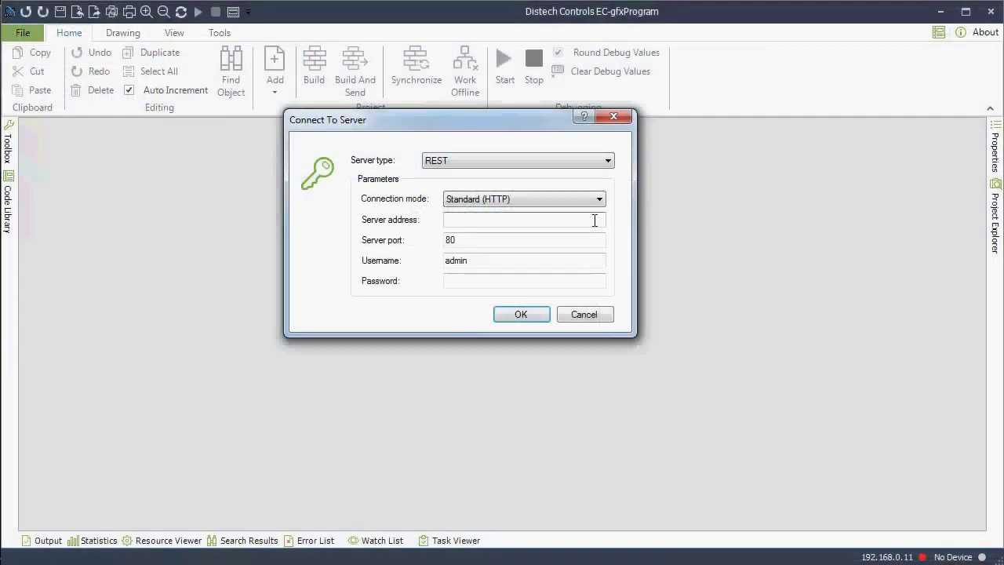
# Connect to the REST server at eclypse-c1b199.local, entering the account password.
pyautogui.write('eclypse-c1b199.local')
pyautogui.click(570, 281)
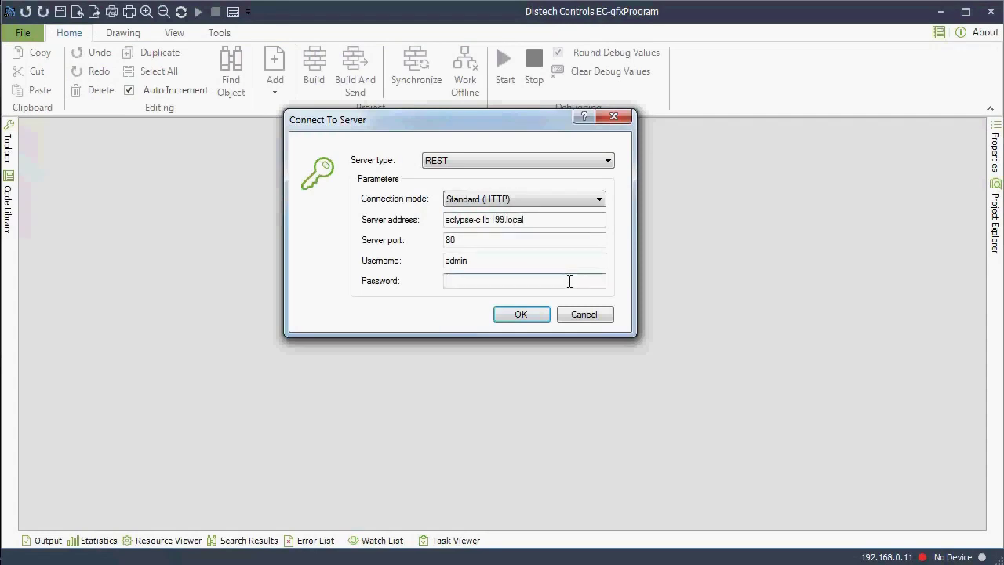
pyautogui.write('•••••••••••••')
pyautogui.press('Return')
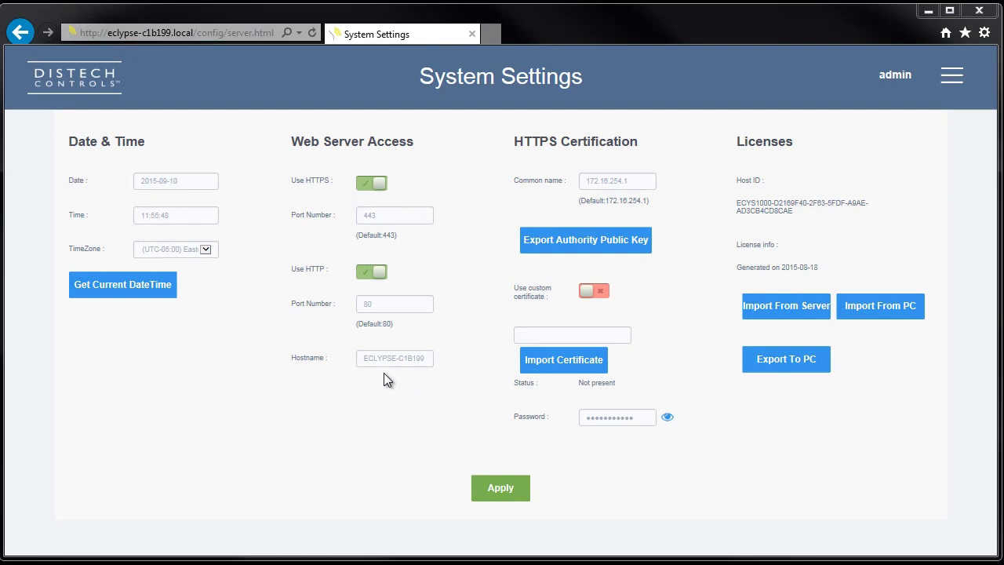
# In the controller's web interface, check the Hostname system setting and view the BACnet Network Port MS/TP settings.
pyautogui.click(360, 364)
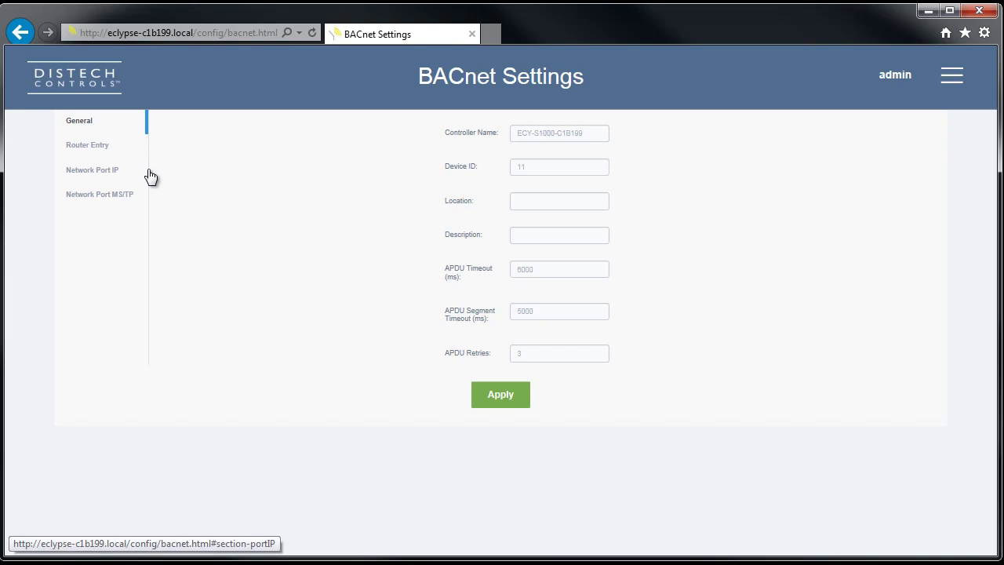
pyautogui.click(127, 201)
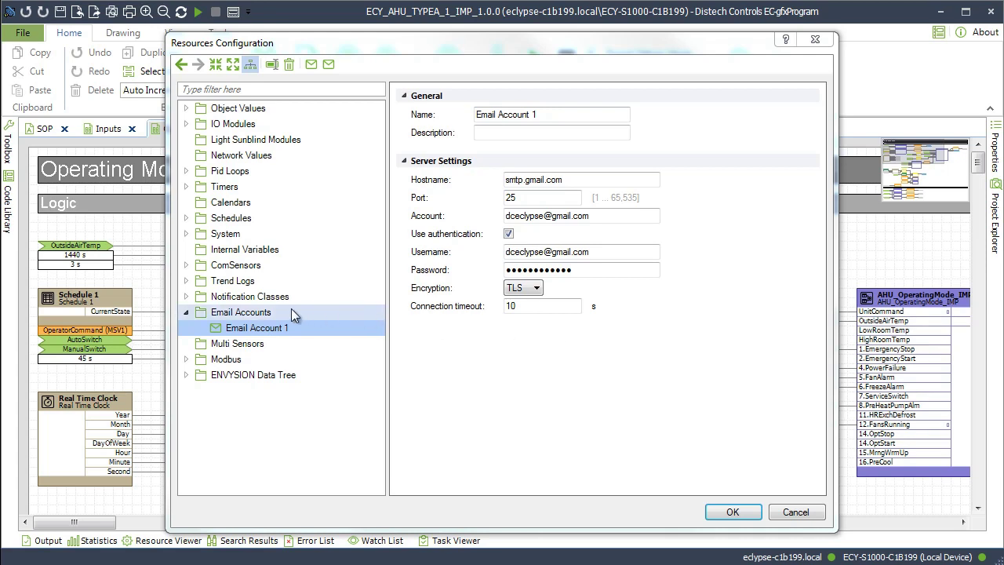
# Insert the Event values variable into the email subject of Email Recipient 1 under the CriticalAlarms notification class.
pyautogui.click(228, 296)
pyautogui.doubleClick(213, 299)
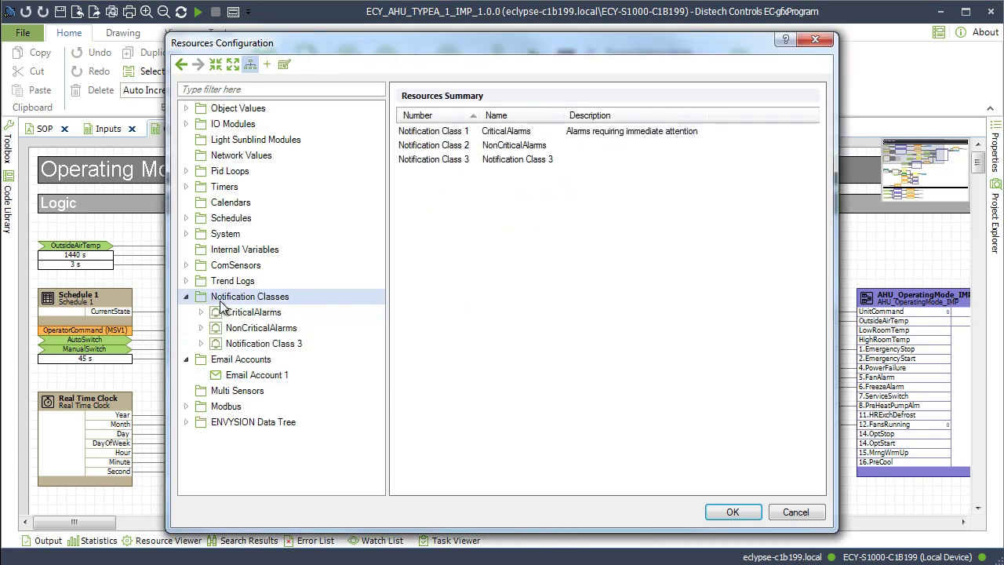
pyautogui.click(234, 313)
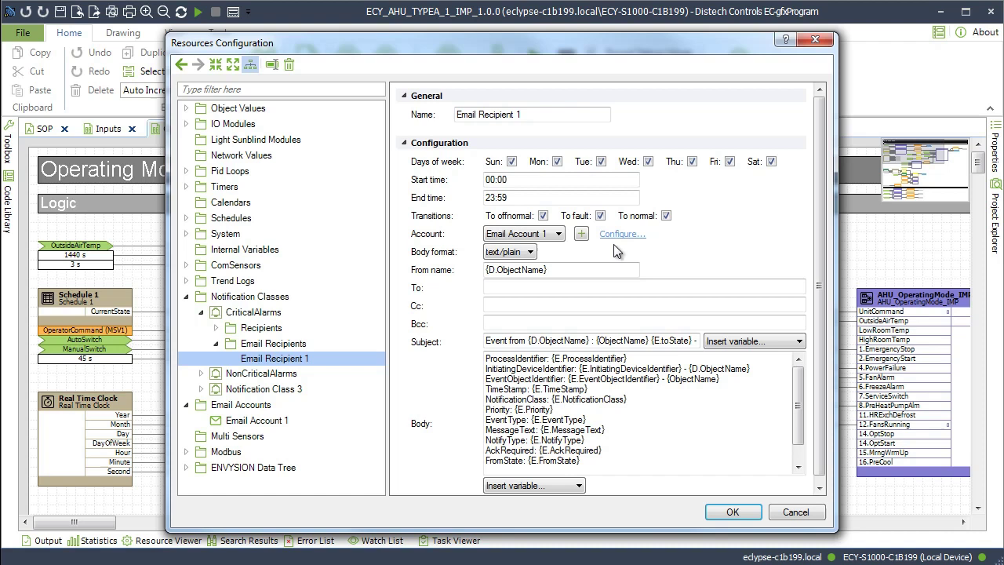
pyautogui.click(711, 342)
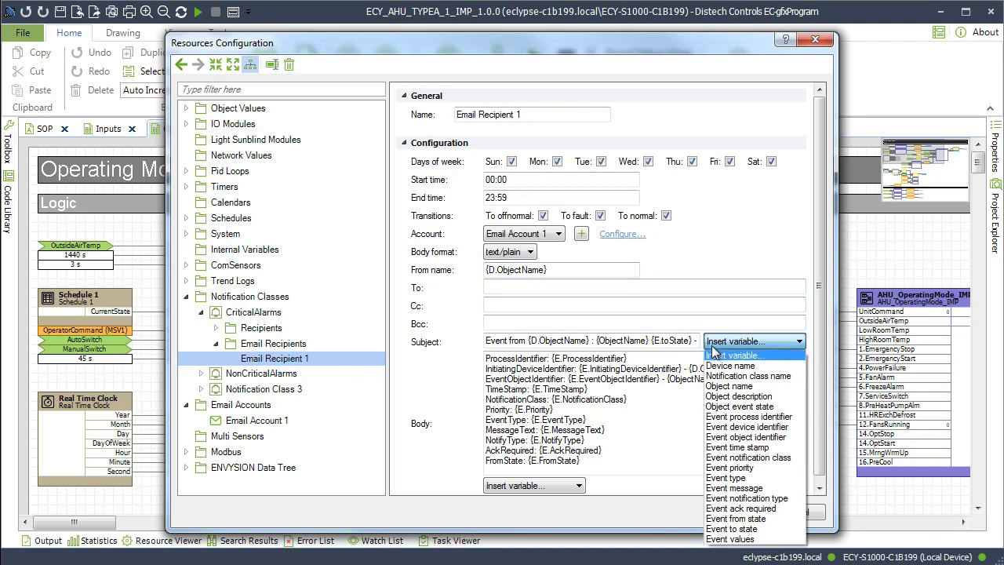
pyautogui.click(731, 540)
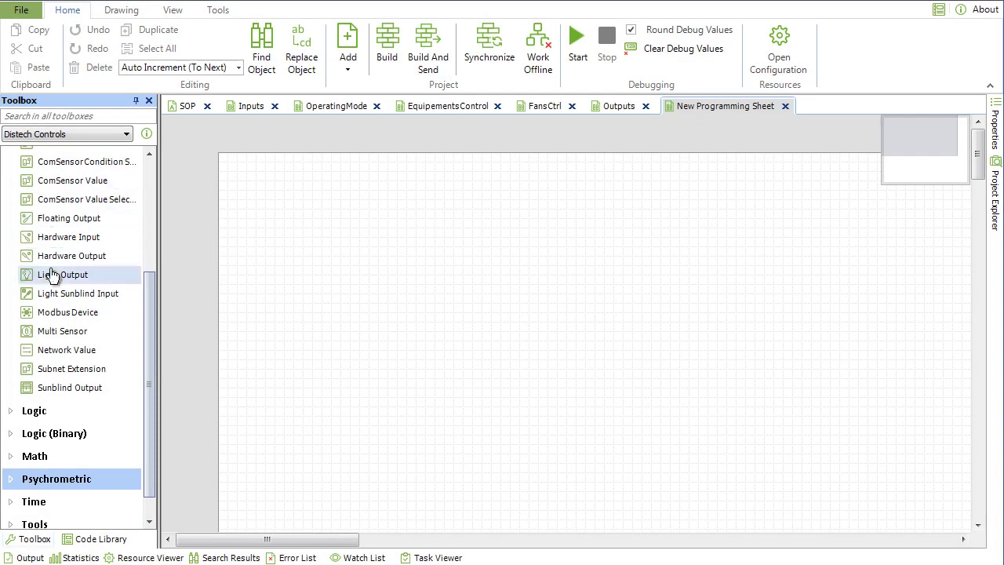
# Add a Subnet Extension block to the new programming sheet and set its extension type to EC-Smart-Comfort-TSOF.
pyautogui.moveTo(71, 372); pyautogui.dragTo(343, 334)
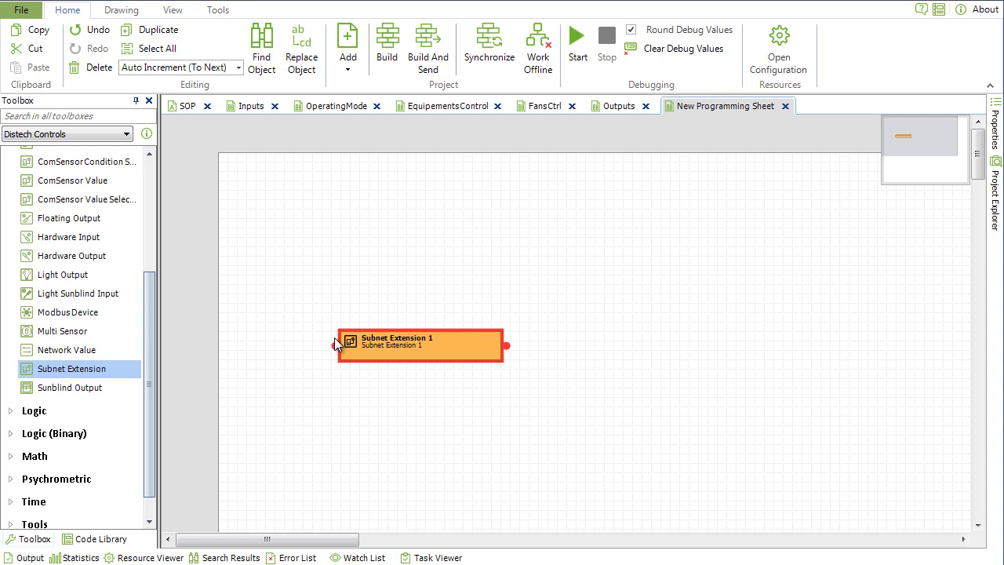
pyautogui.doubleClick(387, 357)
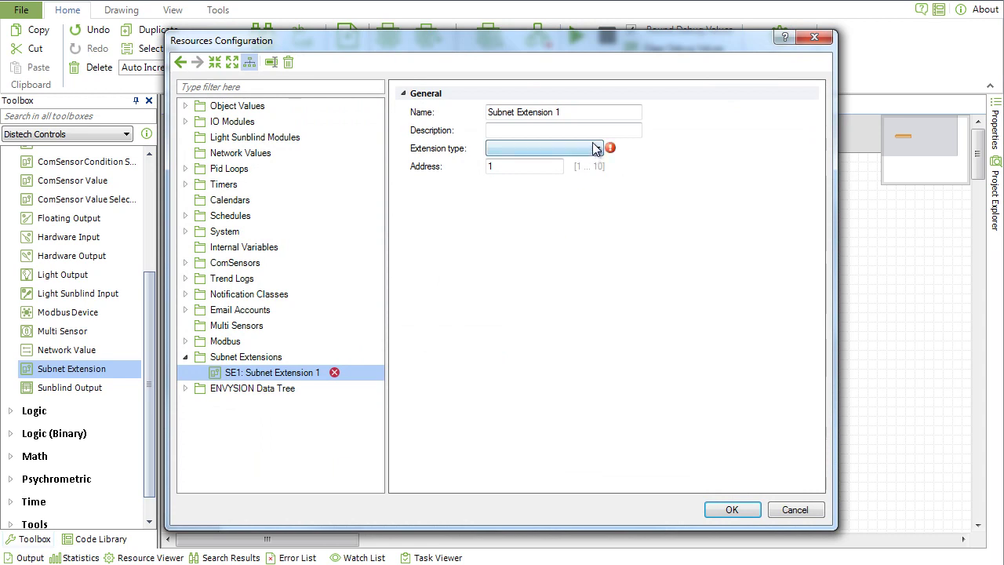
pyautogui.click(559, 148)
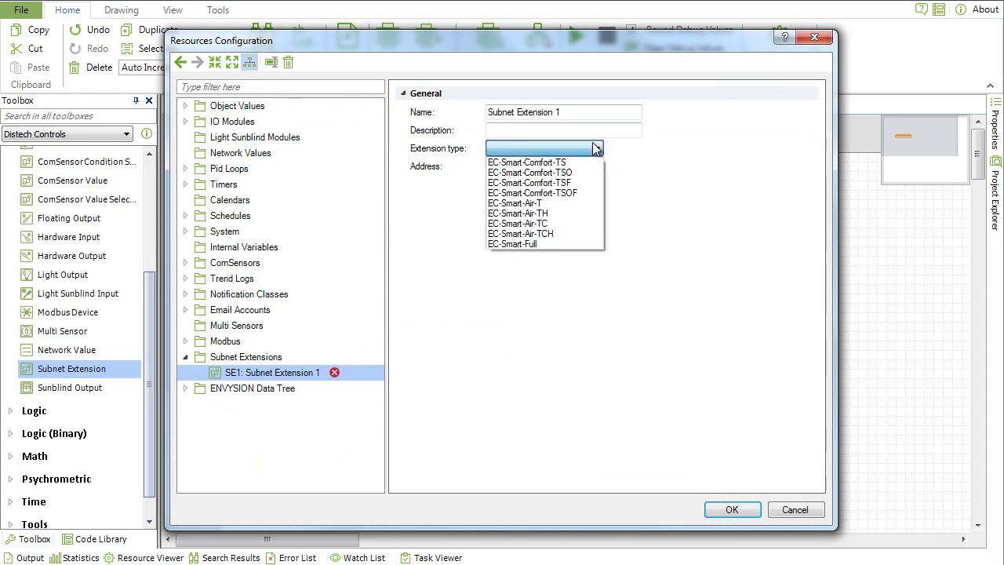
pyautogui.click(561, 192)
pyautogui.click(730, 511)
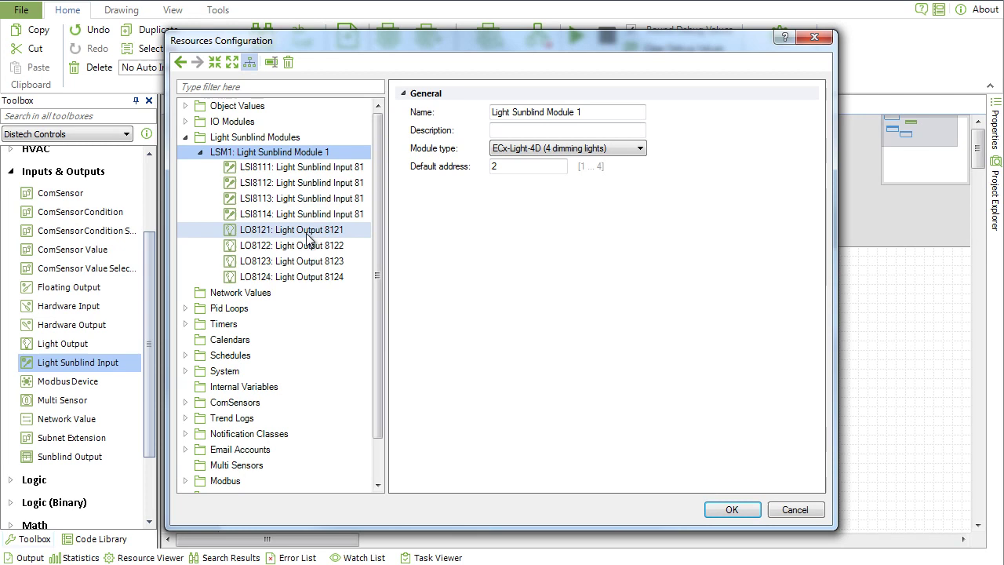
# View the configuration of Light Output 8122 under Light Sunblind Module 1.
pyautogui.click(306, 248)
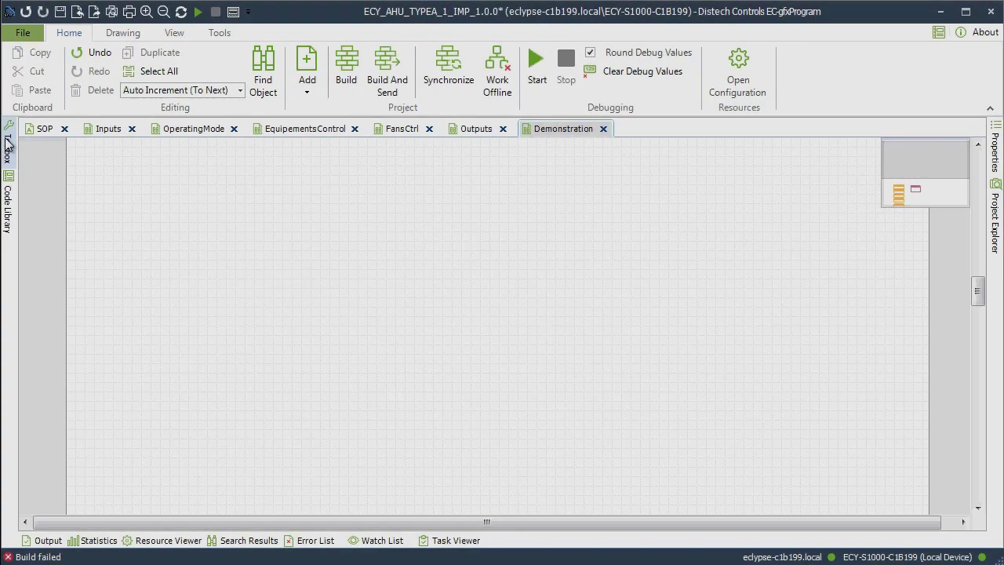
# Add a Modbus Device block to the Demonstration sheet and set the Modbus device's network to Onboard RS-485.
pyautogui.moveTo(7, 149)
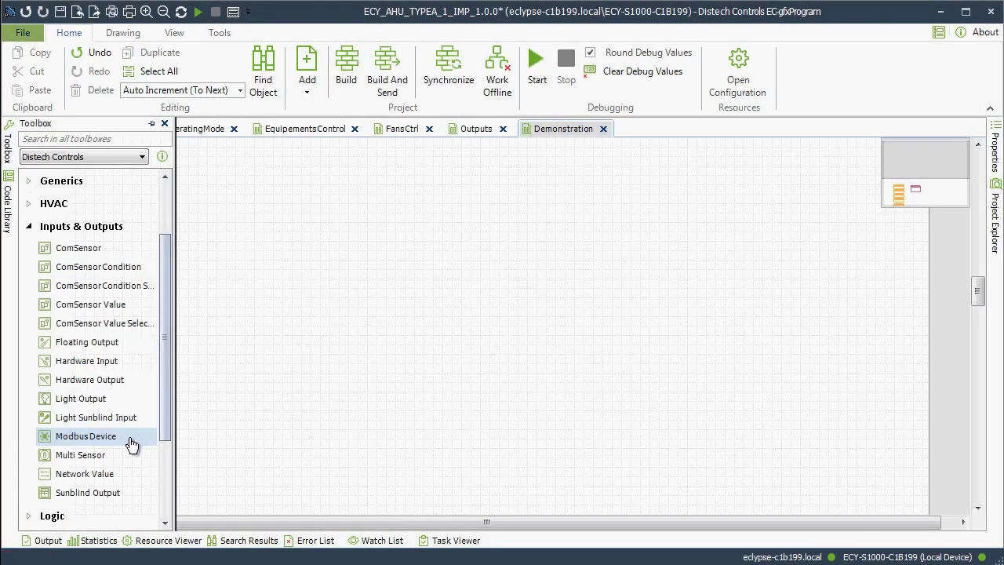
pyautogui.moveTo(131, 443); pyautogui.dragTo(465, 413)
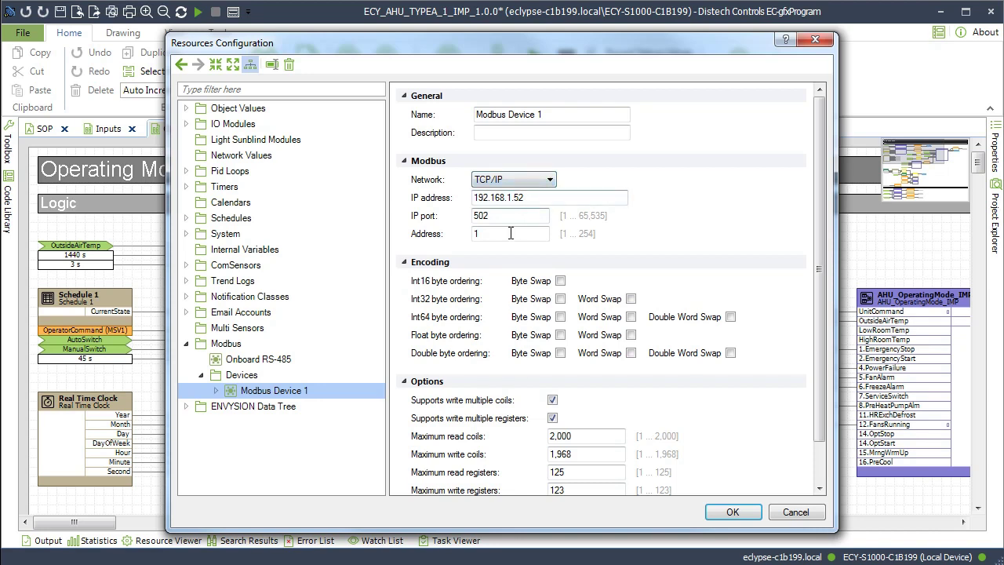
pyautogui.click(515, 180)
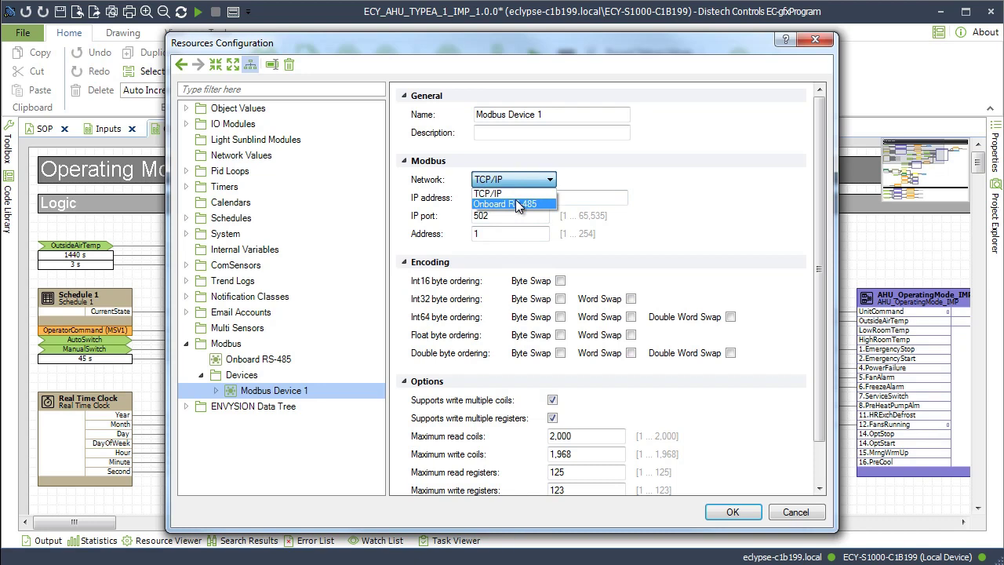
pyautogui.click(515, 203)
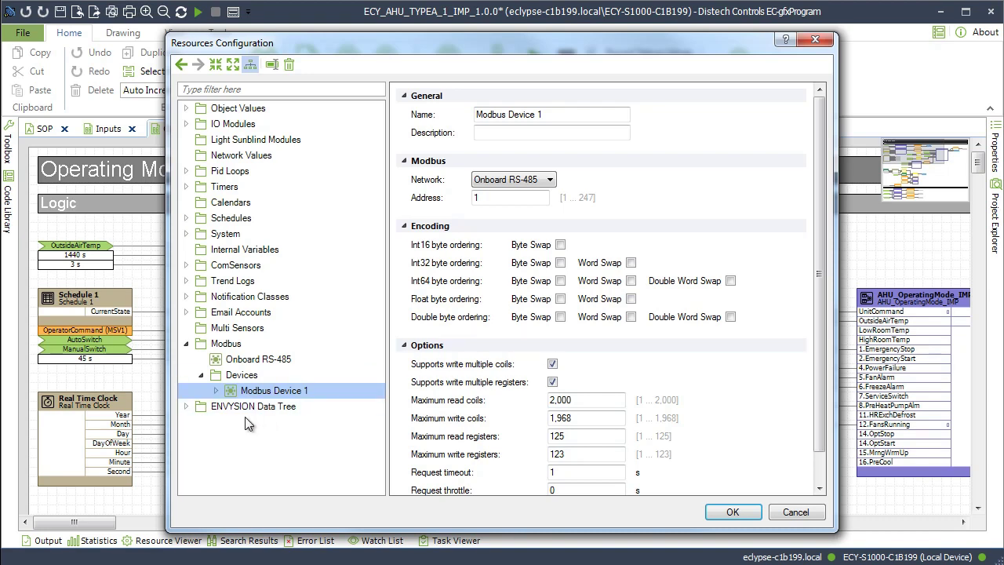
# Expand the points of Modbus Device 1 and view the Instantaneous Current point.
pyautogui.click(217, 391)
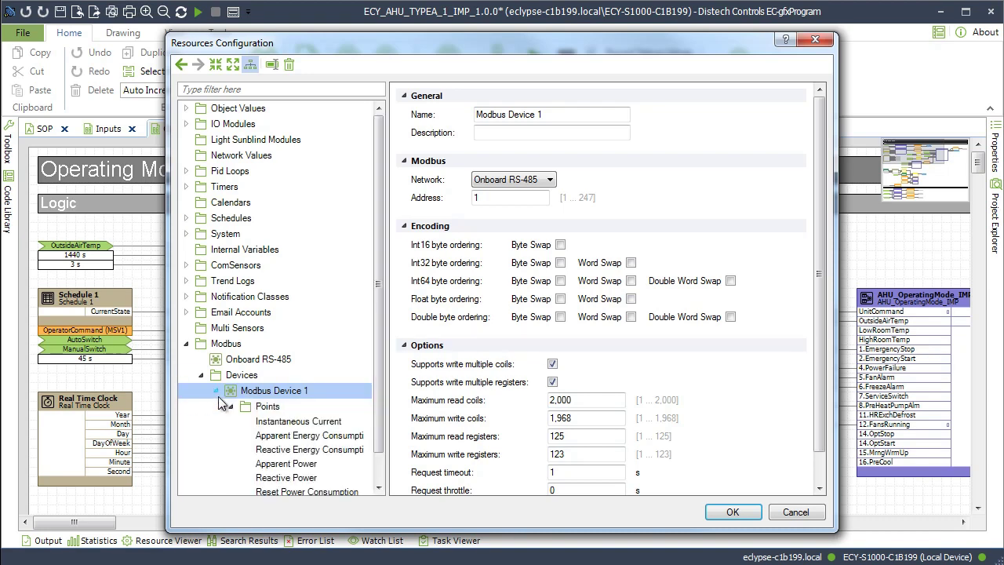
pyautogui.click(271, 423)
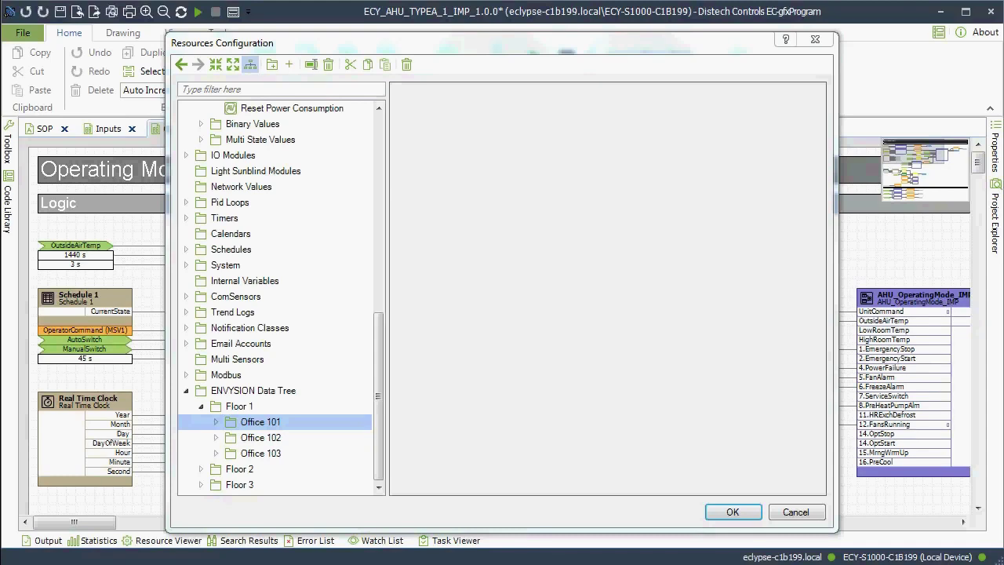
# Add references to Analog Values 3 through 6, 10, 12 and 15 in the Office 101 folder of the ENVYSION Data Tree.
pyautogui.rightClick(240, 423)
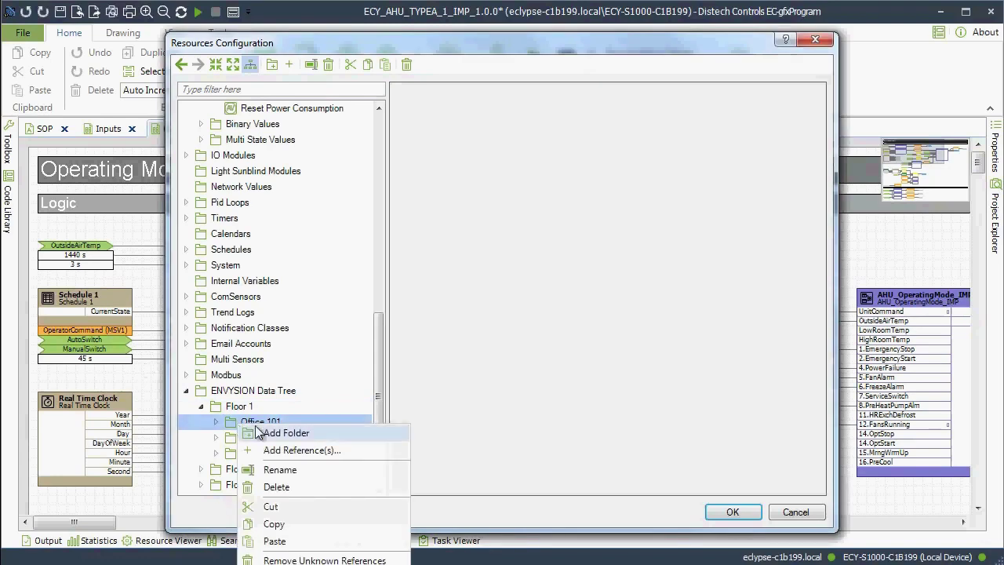
pyautogui.click(319, 451)
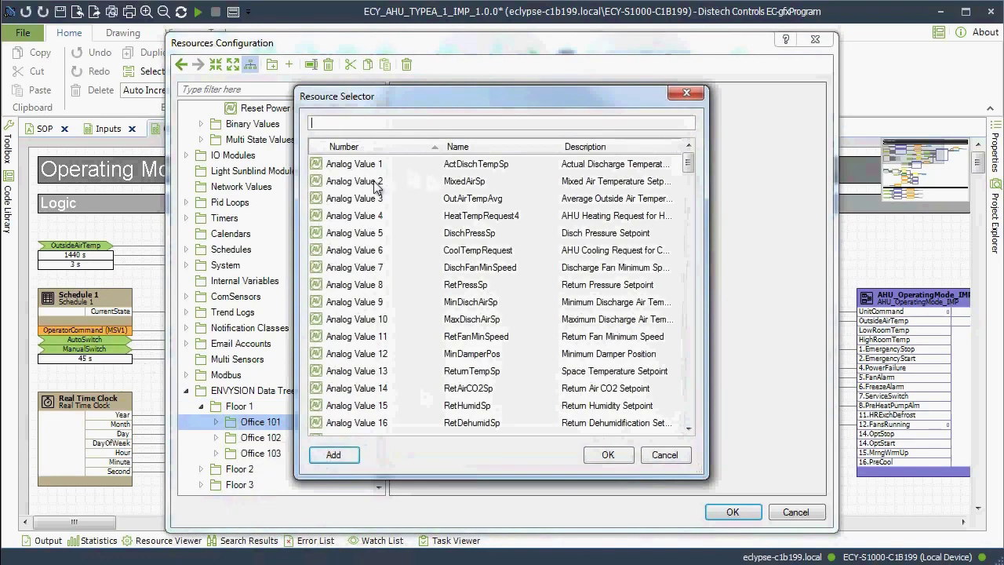
pyautogui.click(369, 206)
pyautogui.keyDown('shift'); pyautogui.click(354, 250); pyautogui.keyUp('shift')
pyautogui.keyDown('ctrl'); pyautogui.click(342, 319); pyautogui.keyUp('ctrl')
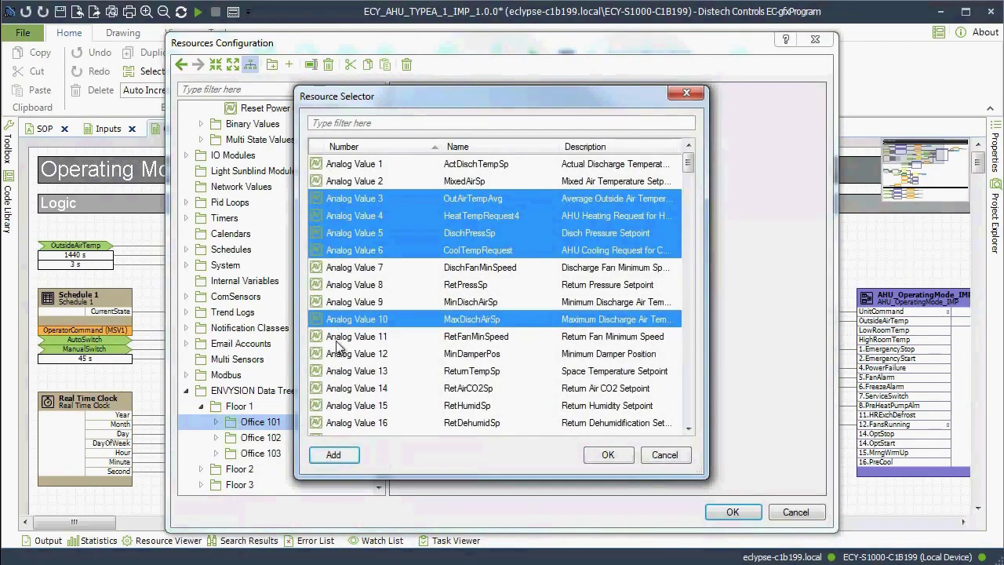
pyautogui.keyDown('ctrl'); pyautogui.click(342, 354); pyautogui.keyUp('ctrl')
pyautogui.keyDown('ctrl'); pyautogui.click(343, 405); pyautogui.keyUp('ctrl')
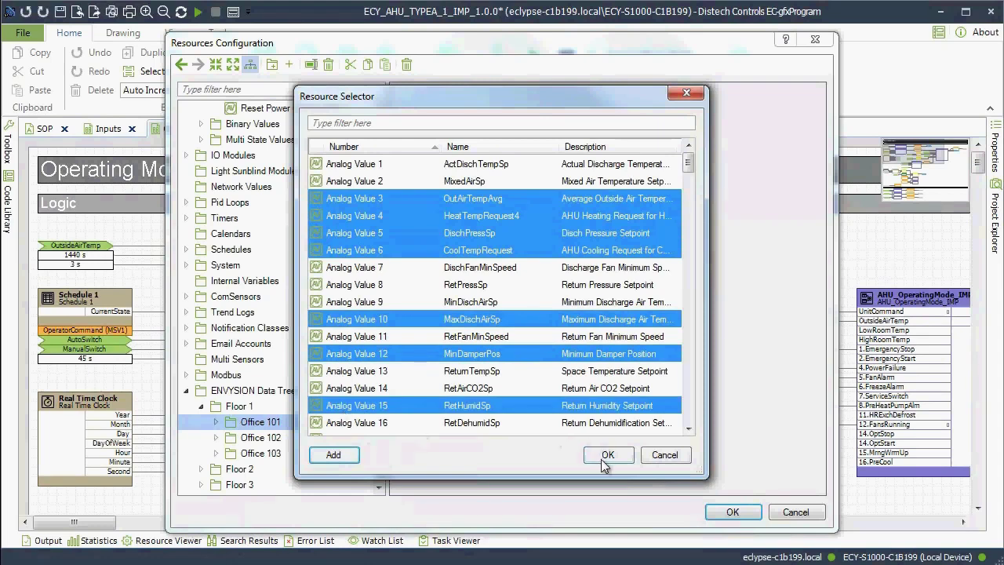
pyautogui.click(608, 456)
pyautogui.click(216, 424)
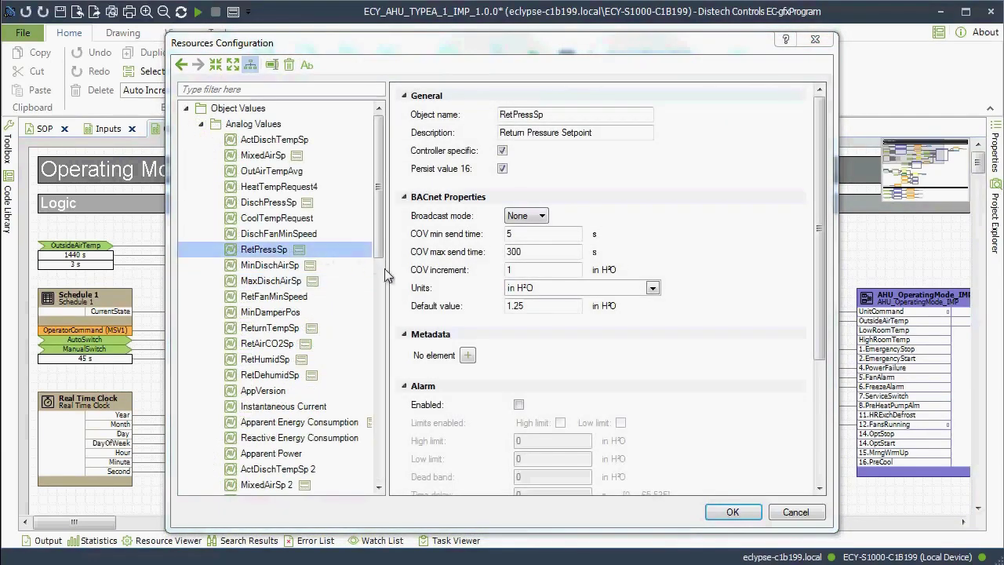
# Add two System Tree metadata entries to RetPressSp, with paths Floor 1\Office 101 and Floor 1\Office 102.
pyautogui.click(467, 356)
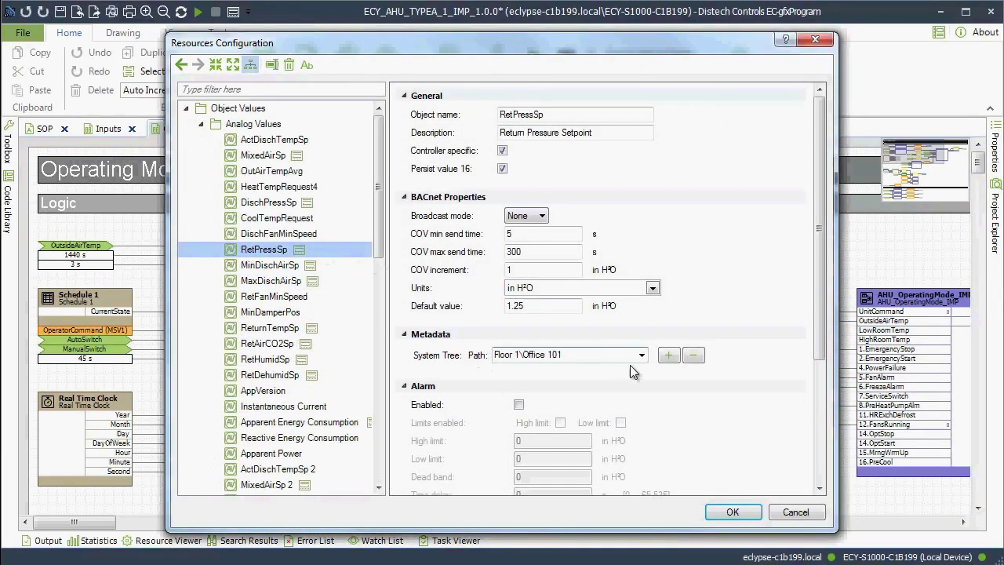
pyautogui.click(668, 355)
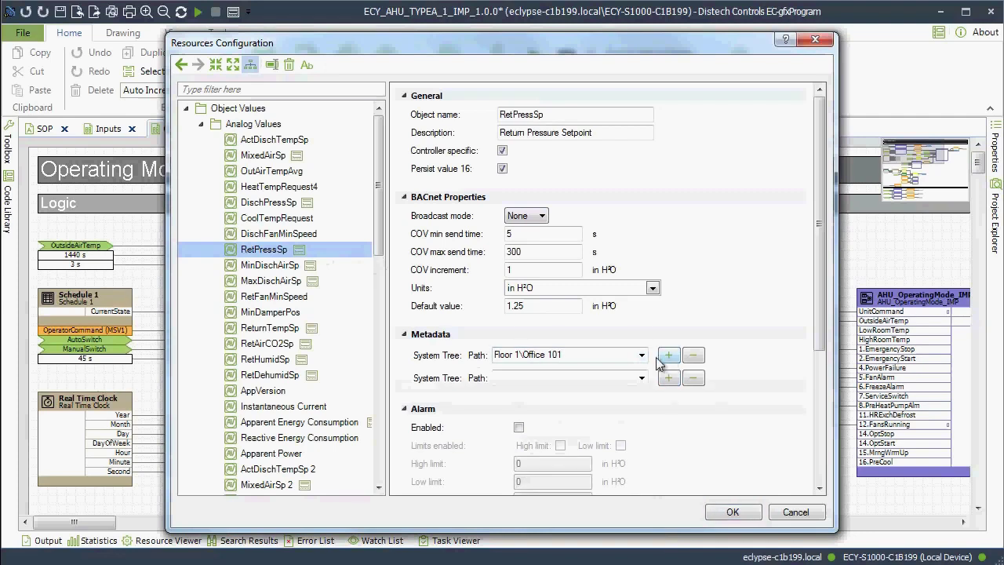
pyautogui.write('Floor 1\\Office 102')
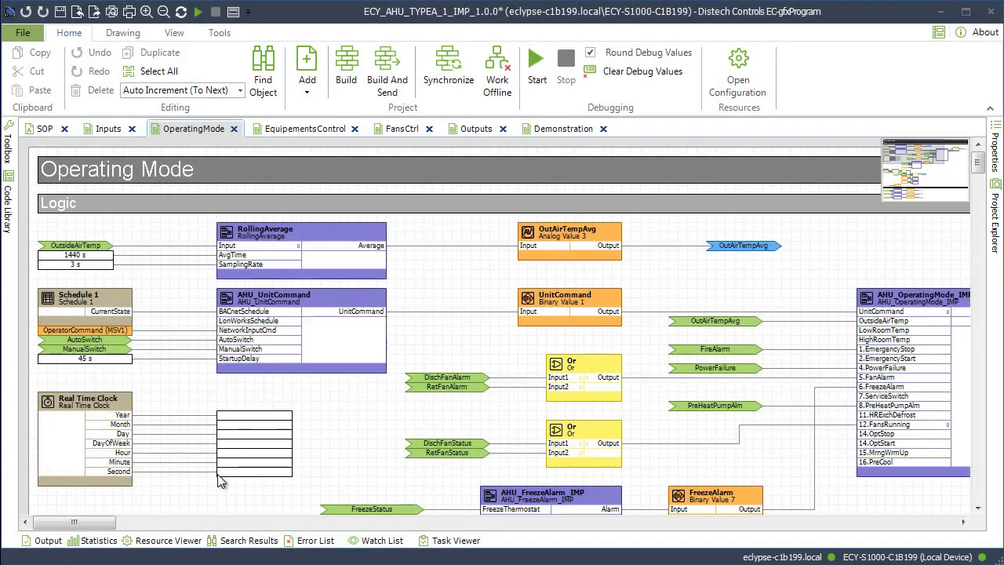
# Open the Resource Viewer and show the available actions for the HeatCoilRetTemp hardware input.
pyautogui.click(167, 540)
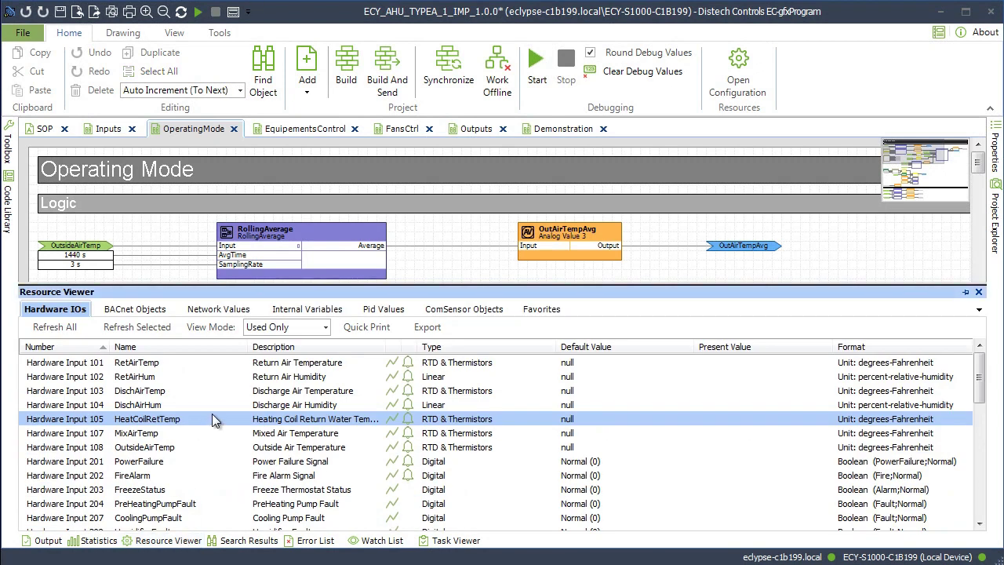
pyautogui.rightClick(176, 422)
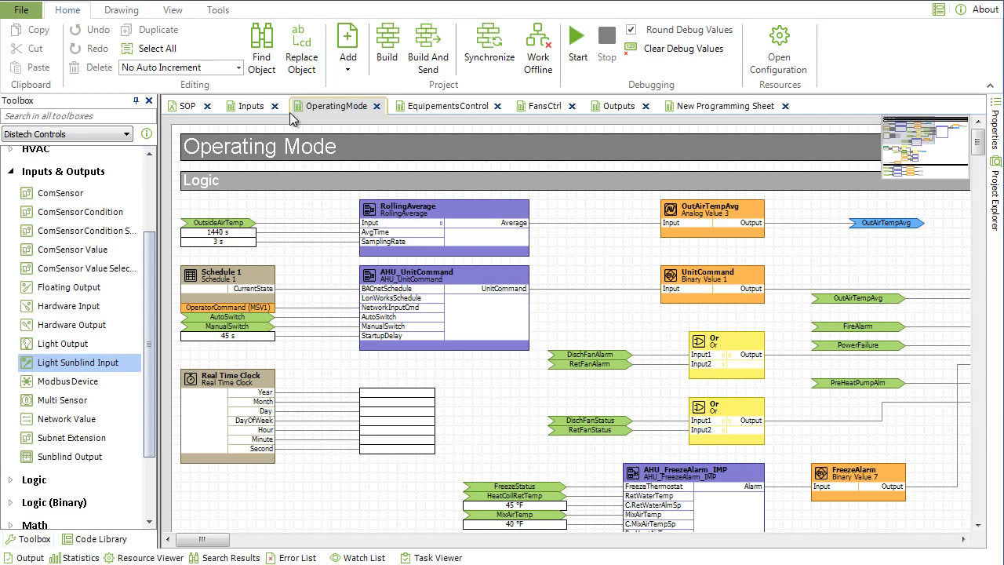
# Search the entire project for the next object matching the regular expression \d, using Replace Object with regular expressions enabled.
pyautogui.click(299, 60)
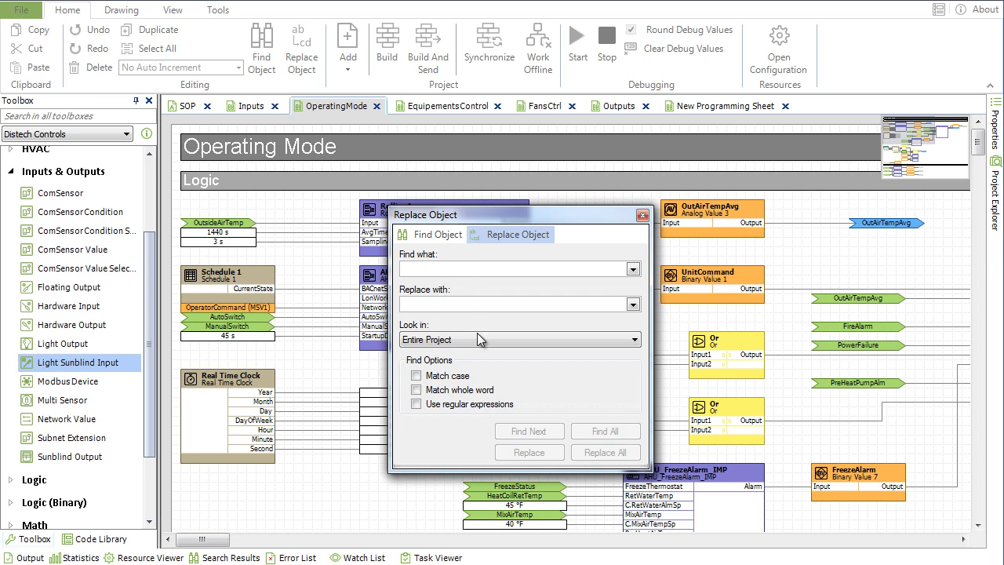
pyautogui.click(468, 405)
pyautogui.click(615, 268)
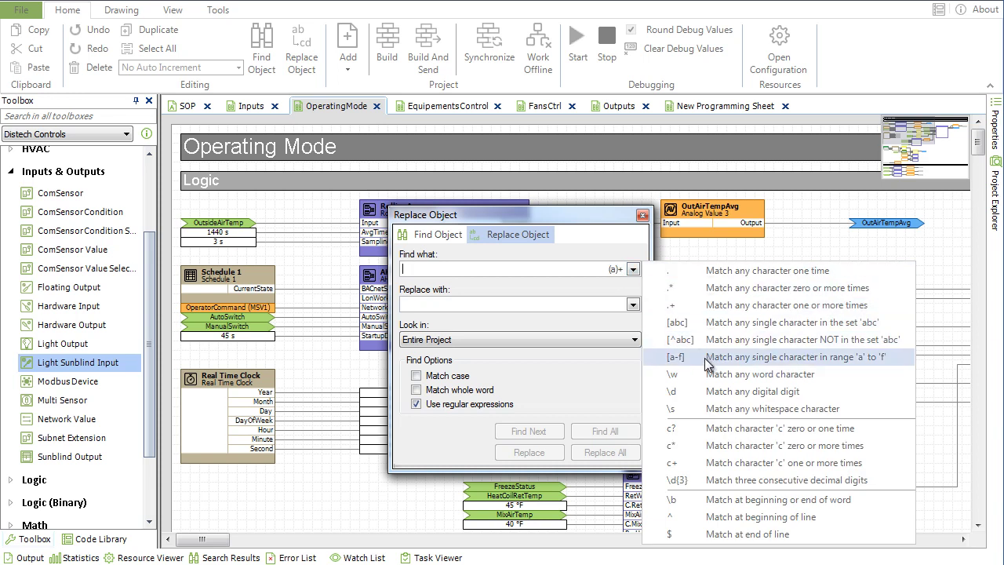
pyautogui.click(714, 391)
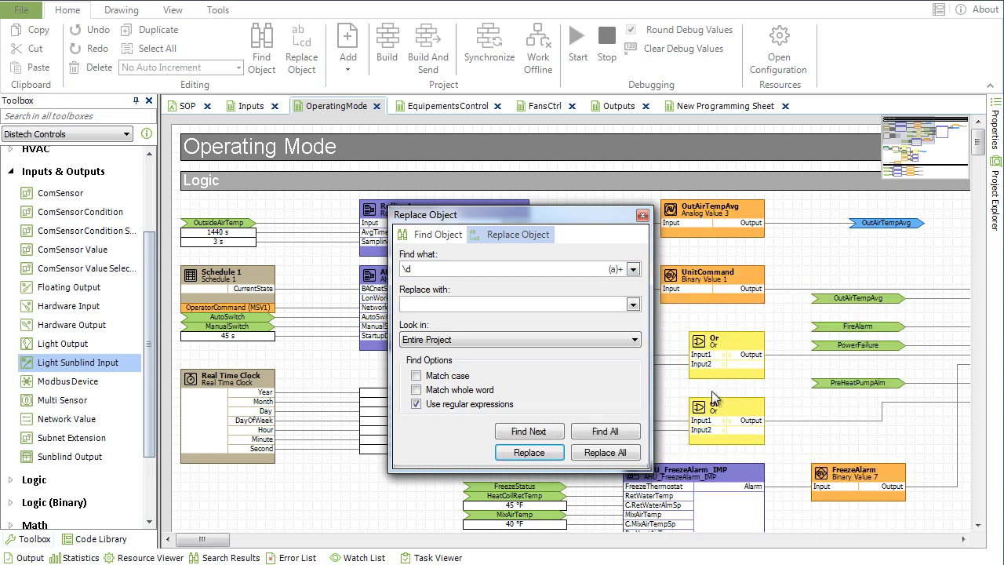
pyautogui.click(537, 437)
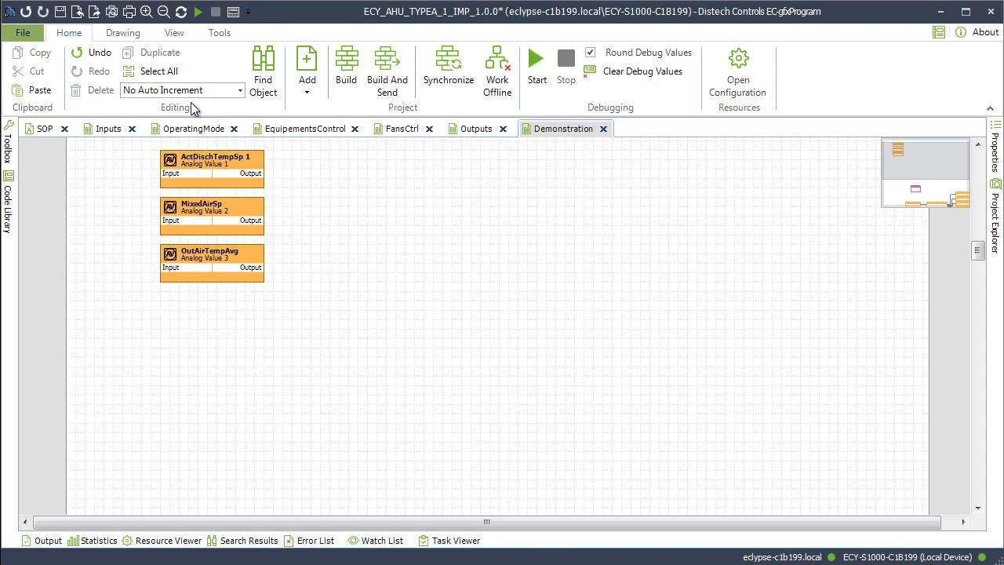
# Duplicate the three analog value blocks on the Demonstration sheet with No Auto Increment active.
pyautogui.moveTo(130, 156); pyautogui.dragTo(237, 297)
pyautogui.hotkey('ctrl', 'd')
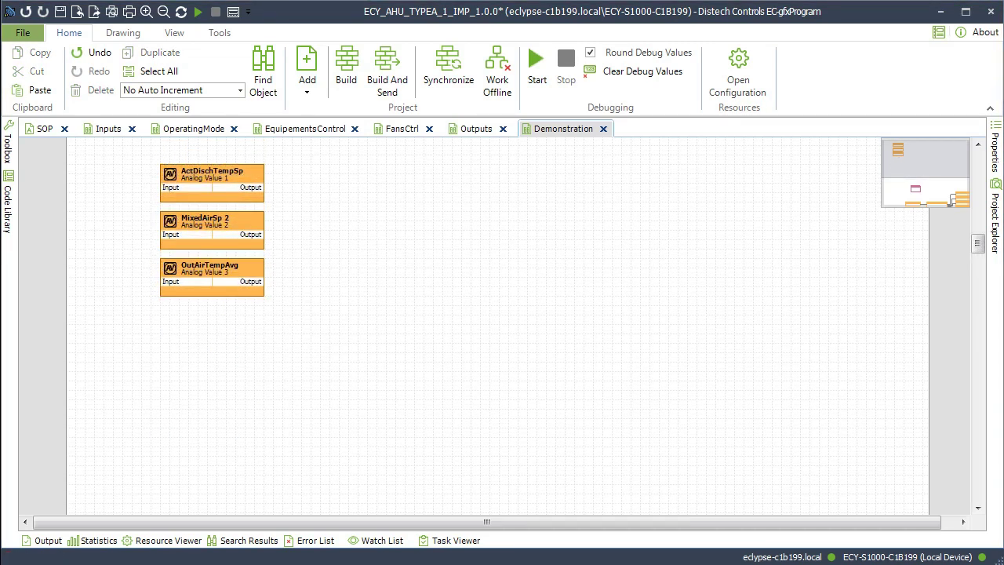
# Set the block duplication numbering mode to Auto Increment (To Next).
pyautogui.click(146, 94)
pyautogui.click(149, 126)
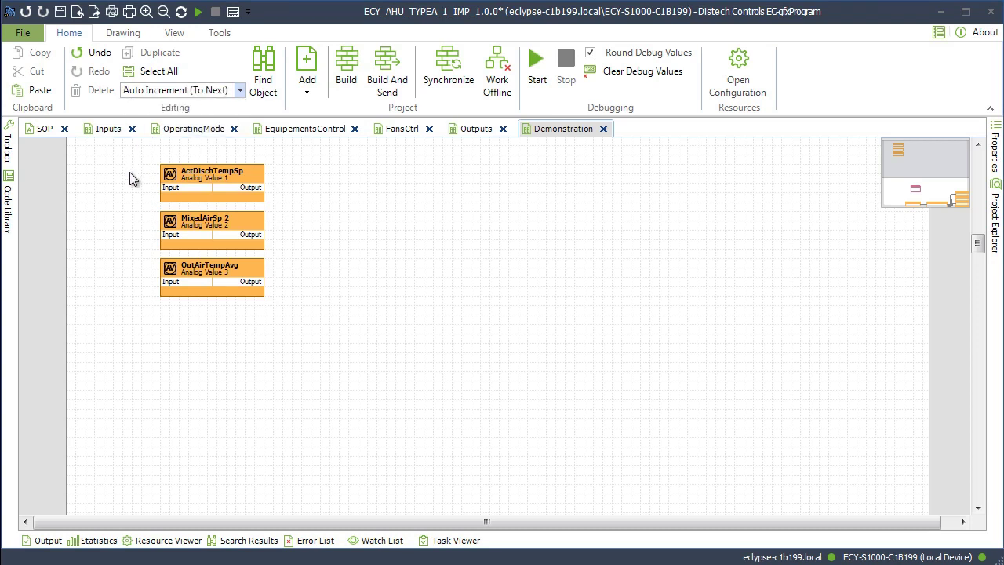
# Duplicate the three analog value blocks on the Demonstration sheet with Auto Increment (To Next) active, and delete the copies.
pyautogui.moveTo(172, 210); pyautogui.dragTo(233, 304)
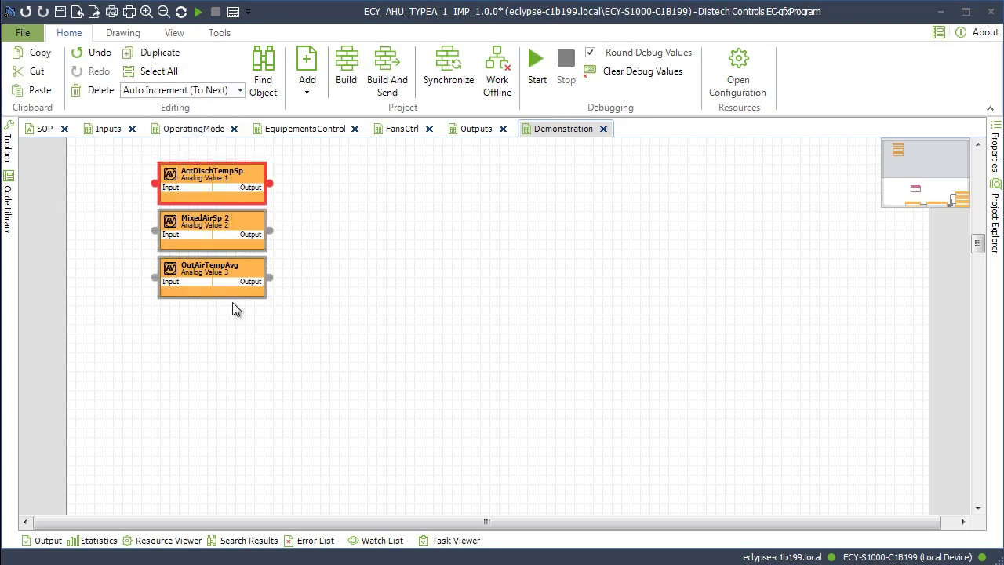
pyautogui.hotkey('ctrl', 'd')
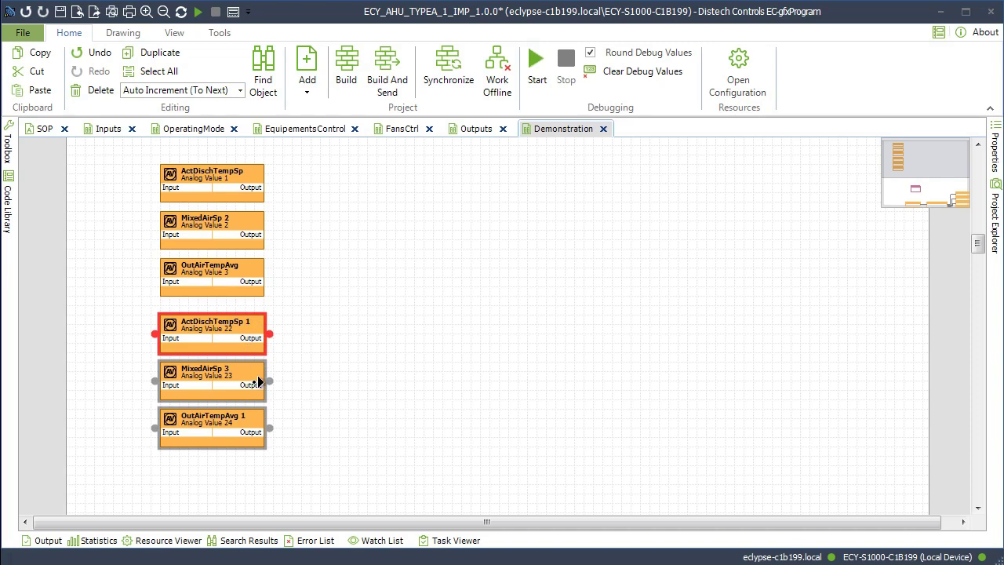
pyautogui.press('Delete')
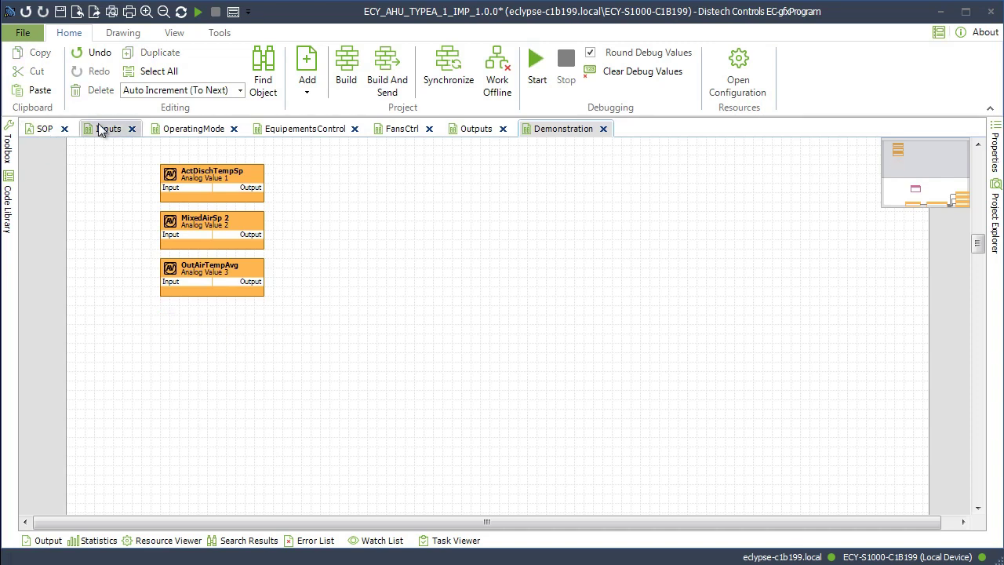
# Set the duplication numbering mode to Auto Increment (To New) and duplicate the three analog value blocks on the Demonstration sheet.
pyautogui.click(144, 93)
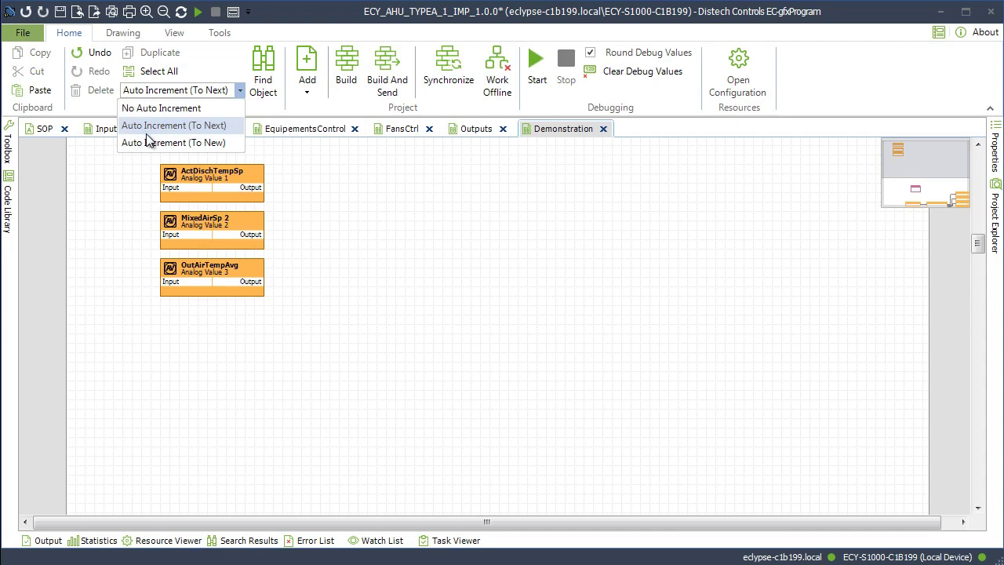
pyautogui.click(149, 142)
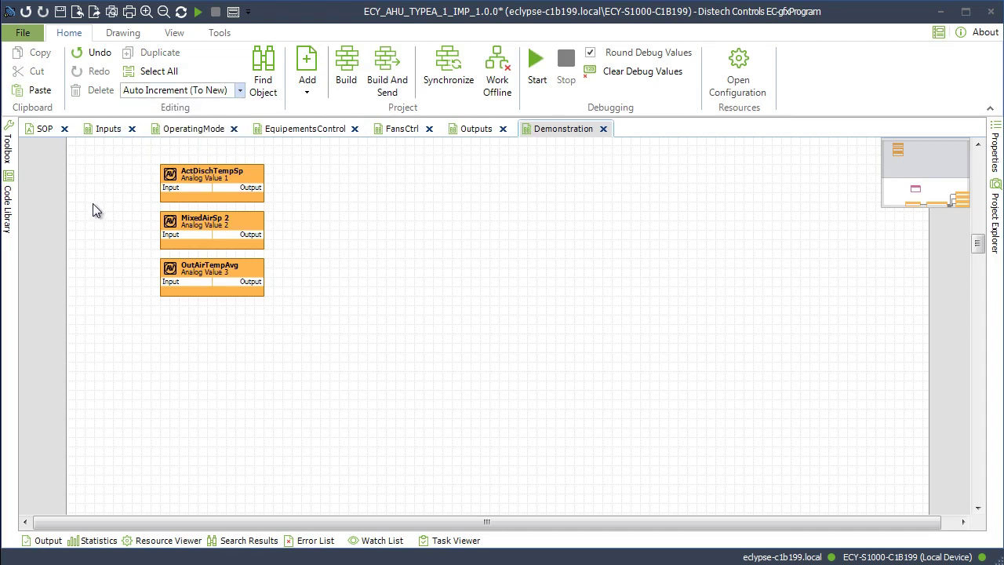
pyautogui.moveTo(113, 175); pyautogui.dragTo(199, 295)
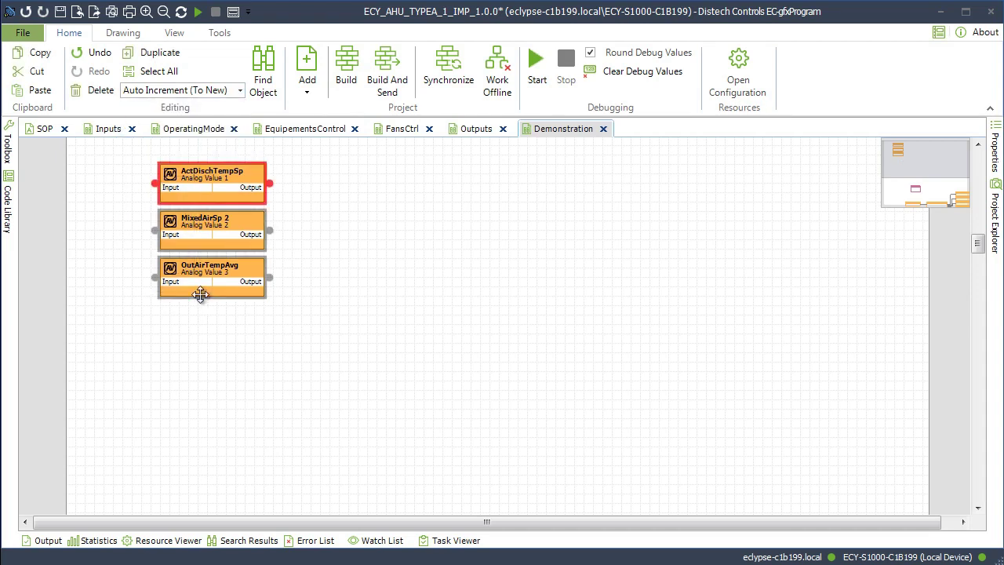
pyautogui.hotkey('ctrl', 'd')
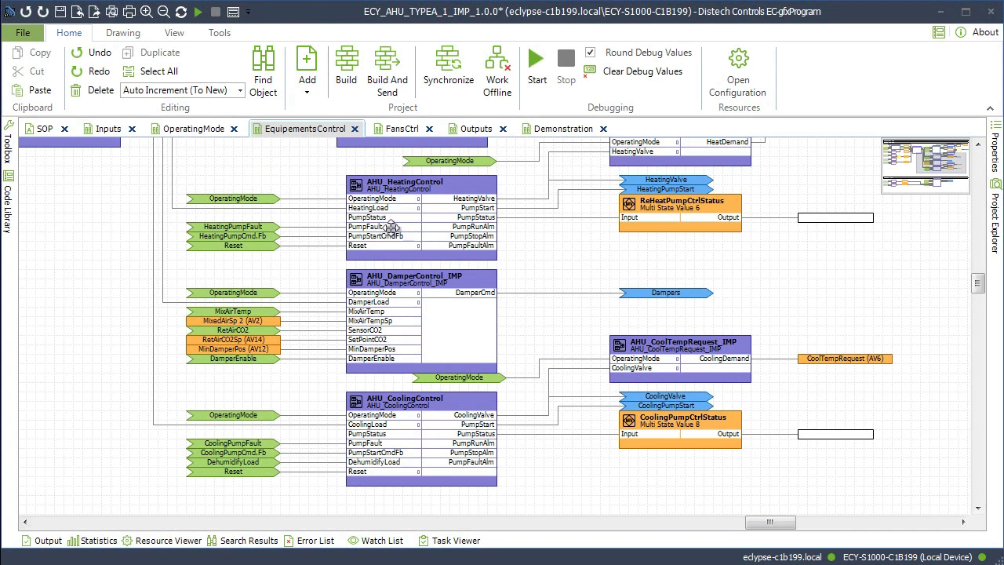
# Add monitor blocks to the unconnected outputs of AHU_HeatingControl and AHU_CoolingControl on the EquipementsControl sheet.
pyautogui.click(390, 228)
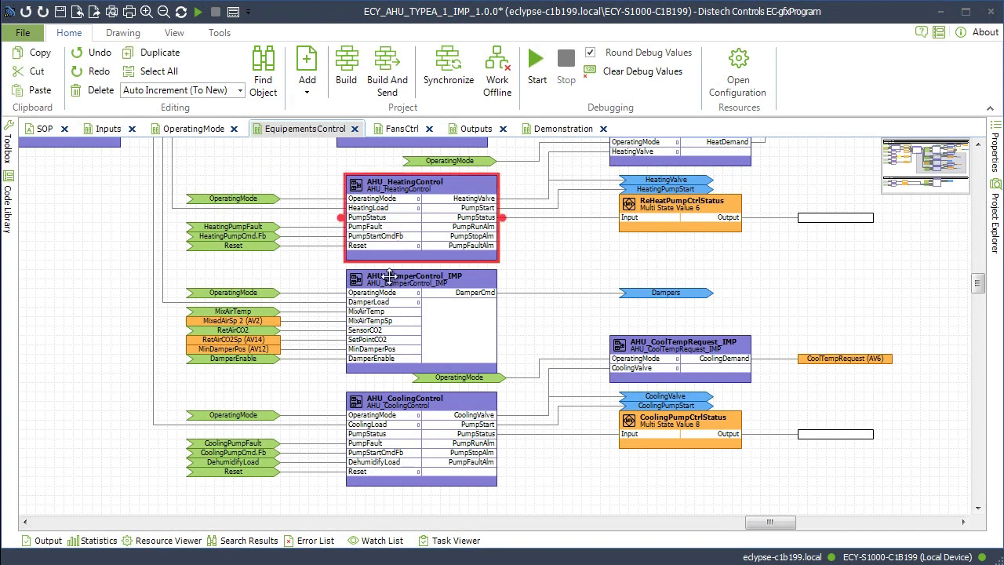
pyautogui.click(409, 427)
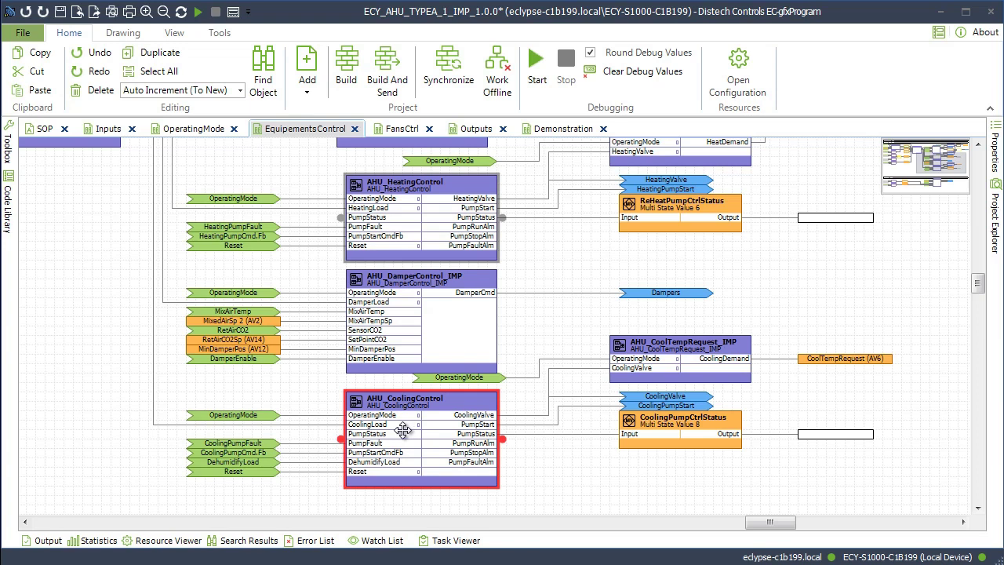
pyautogui.press('F7')
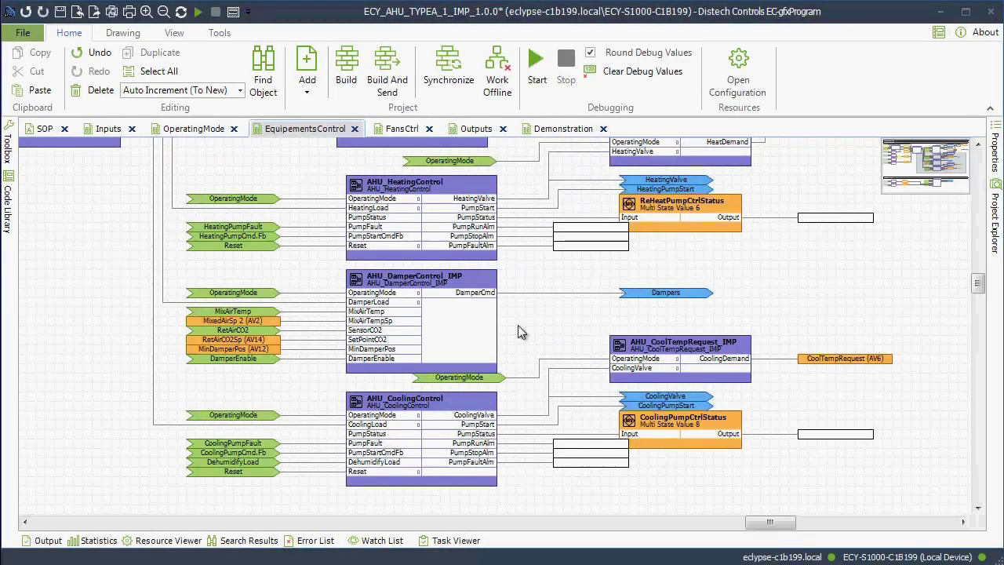
# Open the project synchronization and set its mode to Upload from device.
pyautogui.click(464, 77)
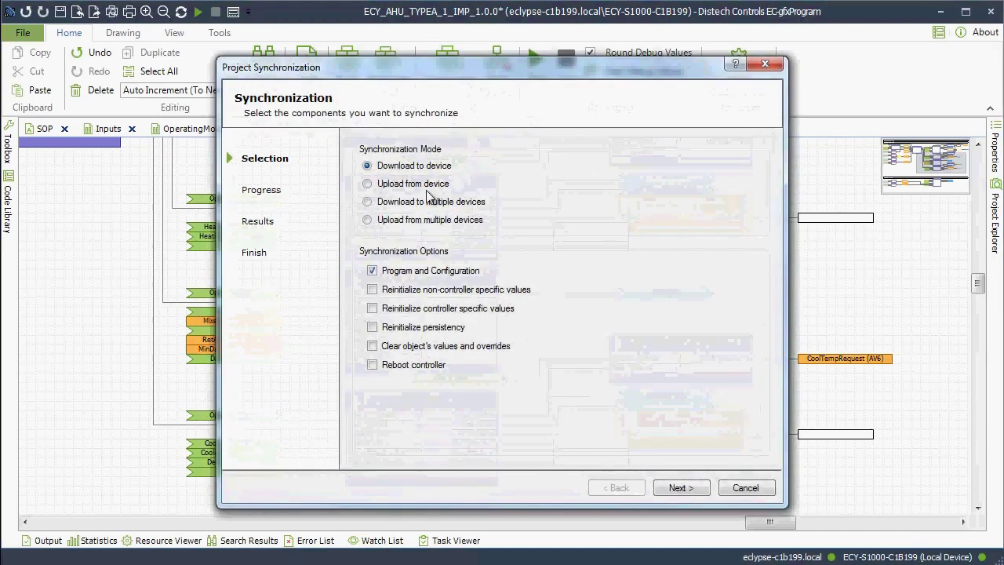
pyautogui.click(400, 184)
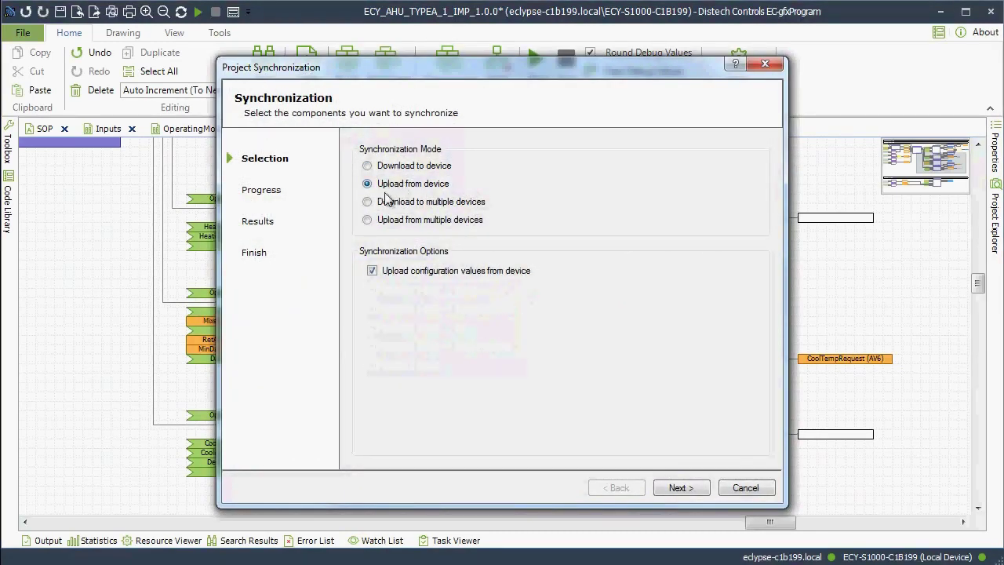